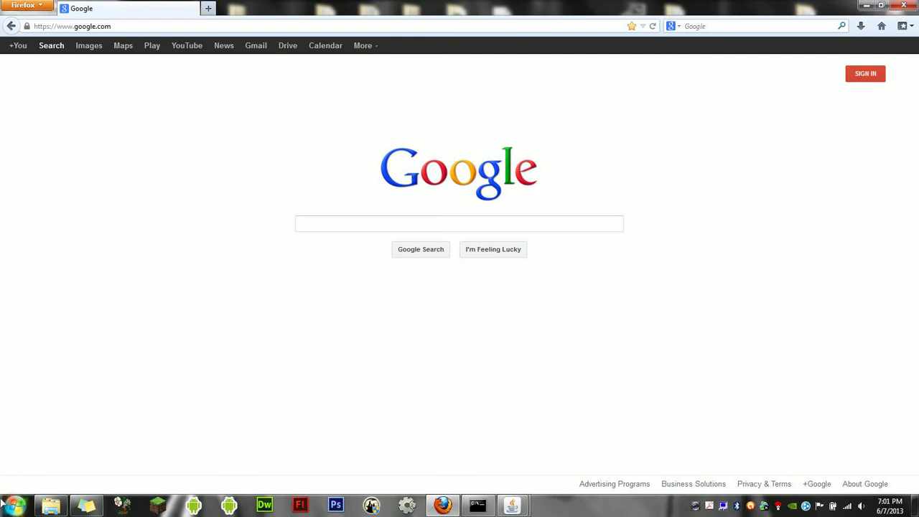
Launch Cisco AnyConnect Secure Mobility Client from a Start menu search for 'cis'
left_click(12, 507)
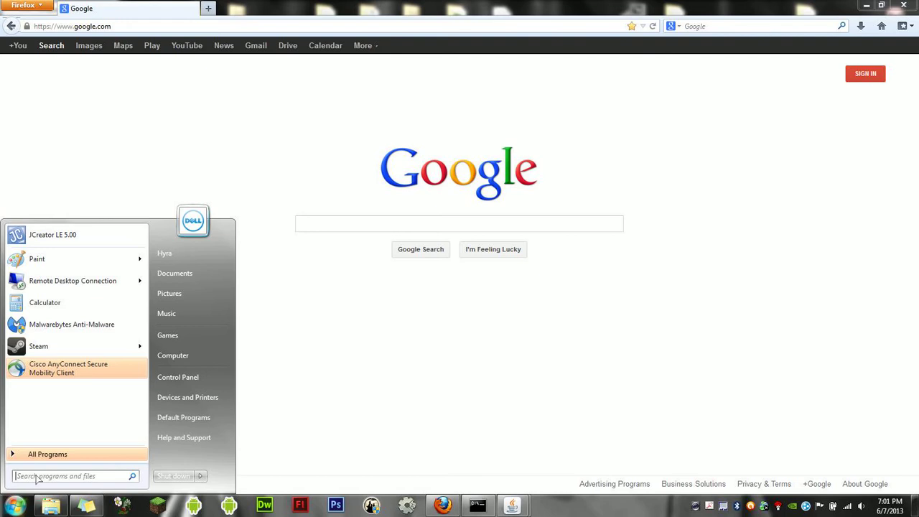
type("cis")
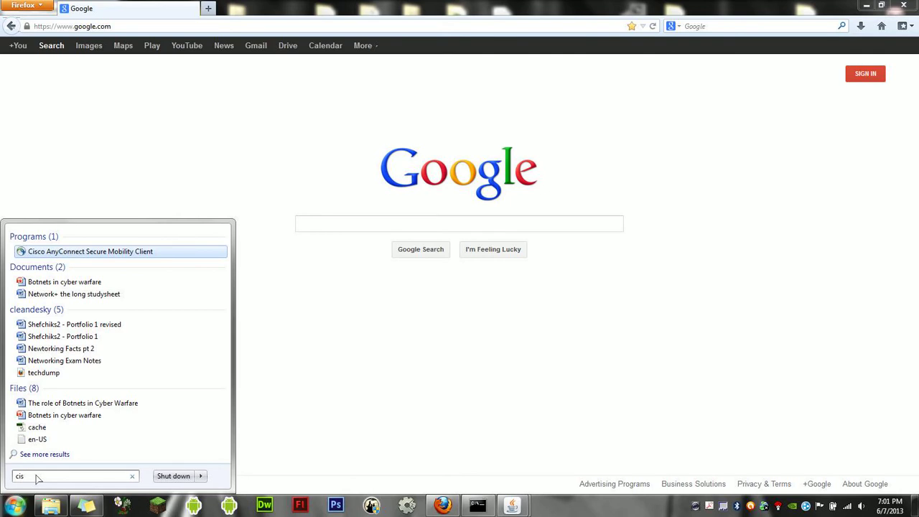
key("Return")
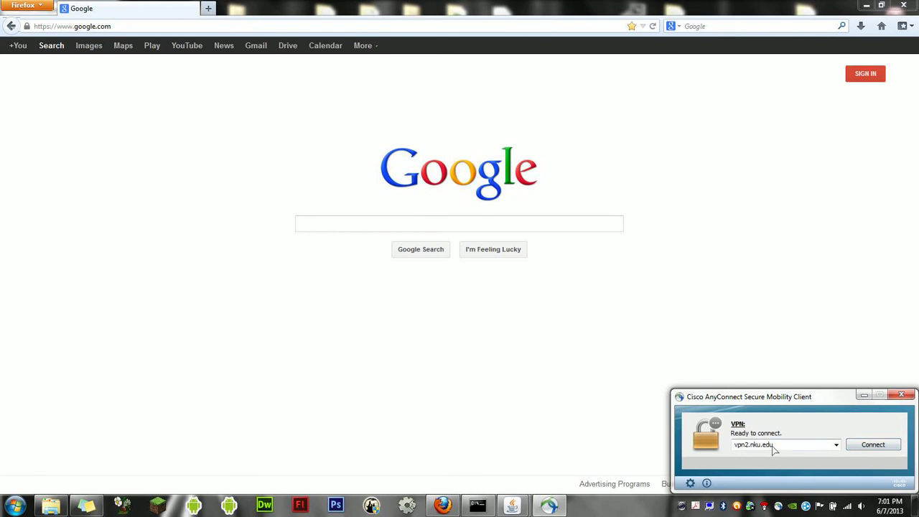
Choose vpn2.nku.edu as the VPN server and start connecting
left_click(836, 445)
left_click(818, 455)
left_click(858, 446)
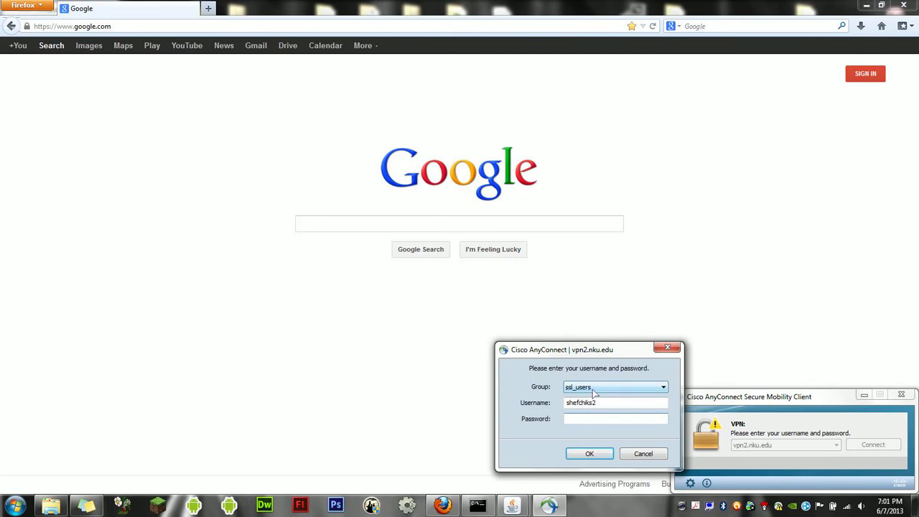
Log in under the ssl_users group with the account password
left_click(597, 389)
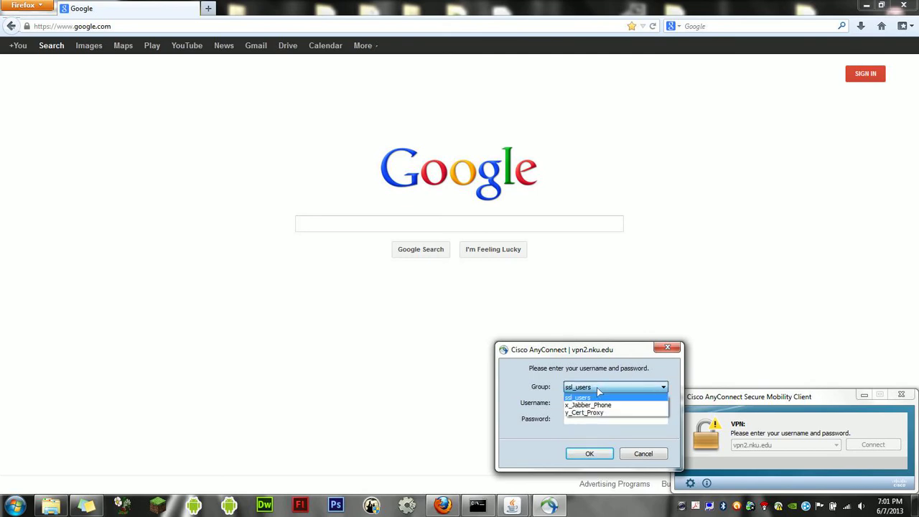
left_click(596, 397)
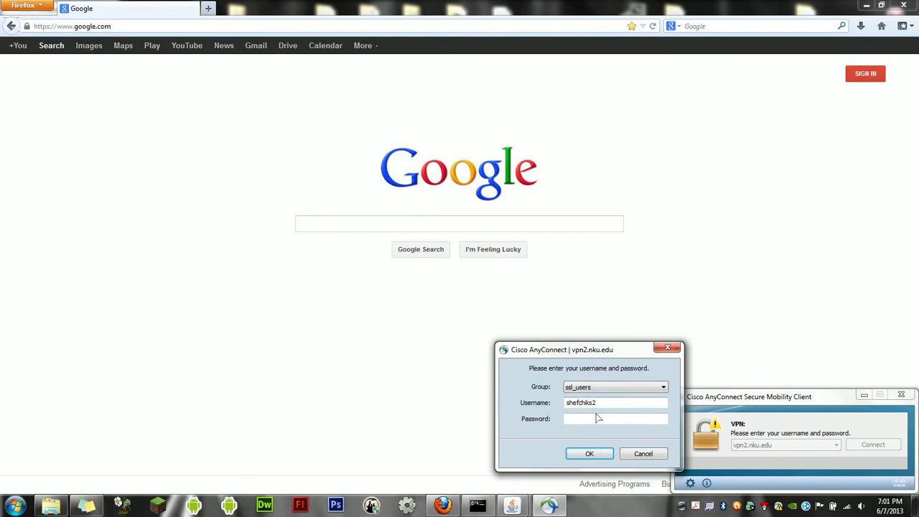
left_click(593, 419)
type("**************")
key("Return")
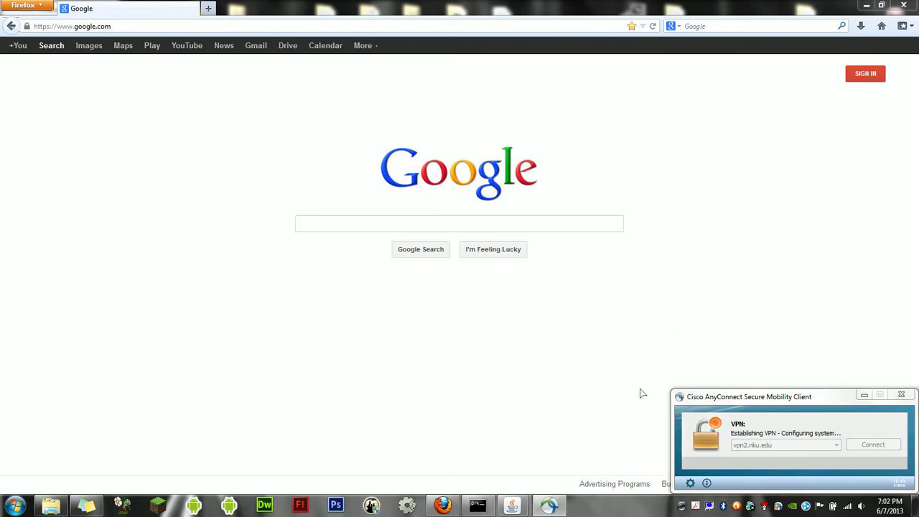
Search Google for 'nku vpn' and open NKU's 'VPN Connecting to NKU' page
left_click(511, 225)
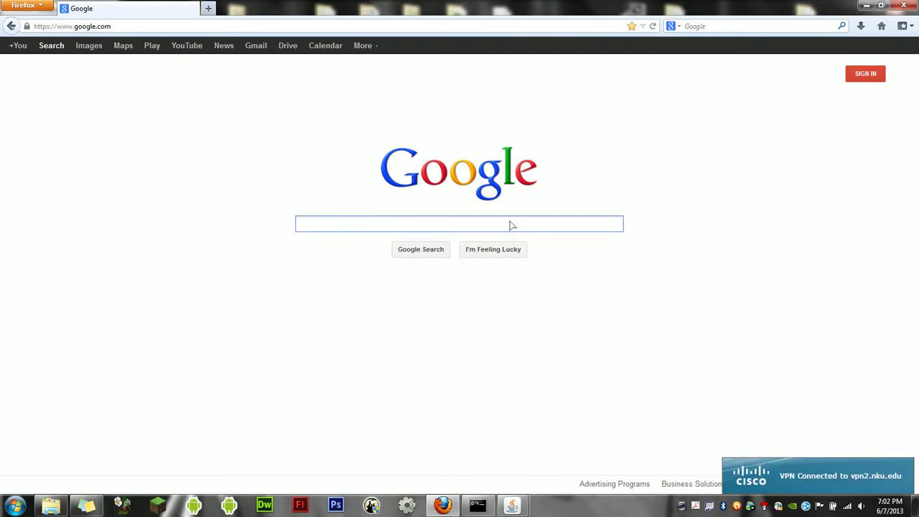
type("nku ")
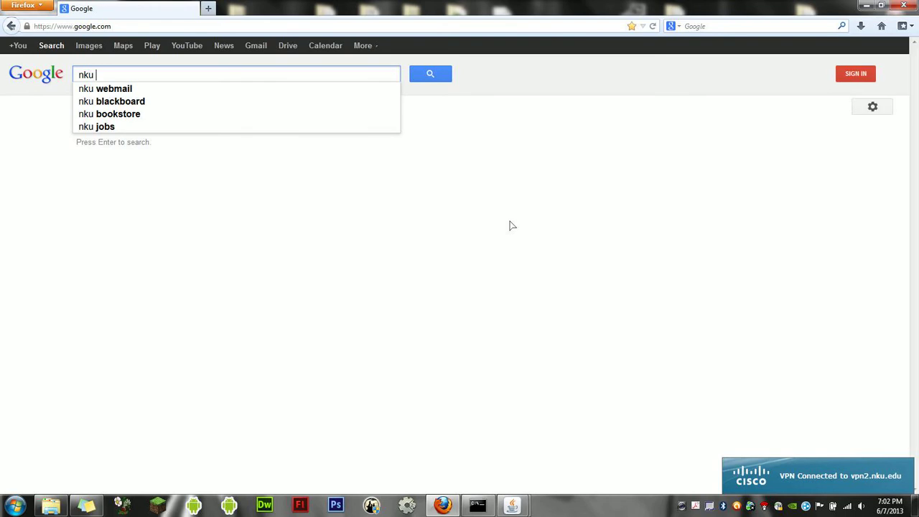
type("vpn")
key("Return")
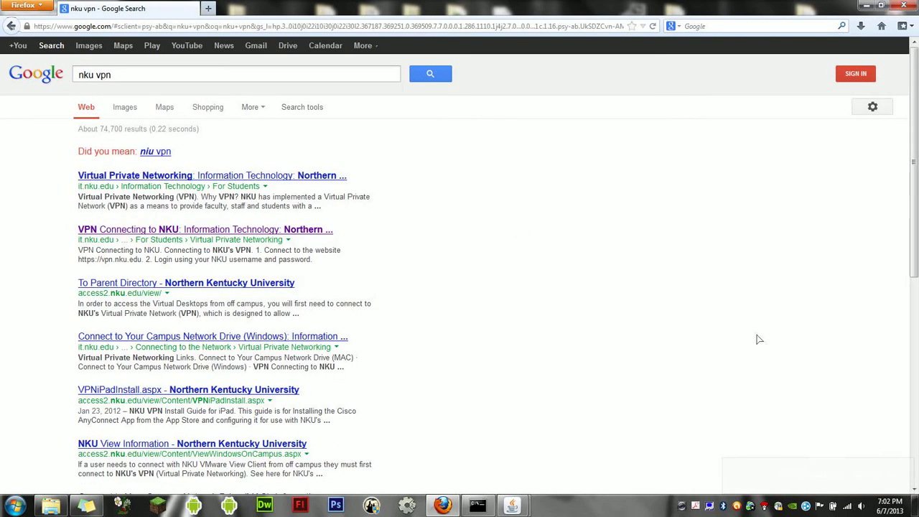
left_click(779, 506)
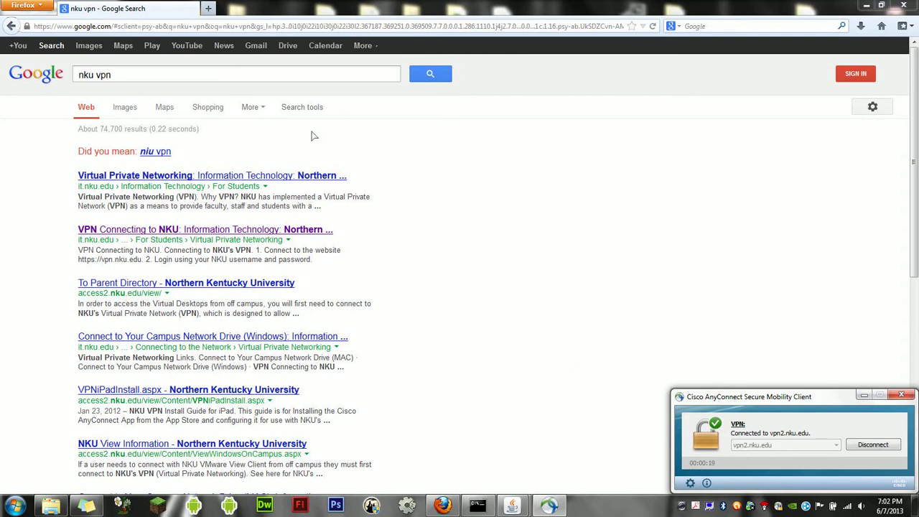
left_click(214, 232)
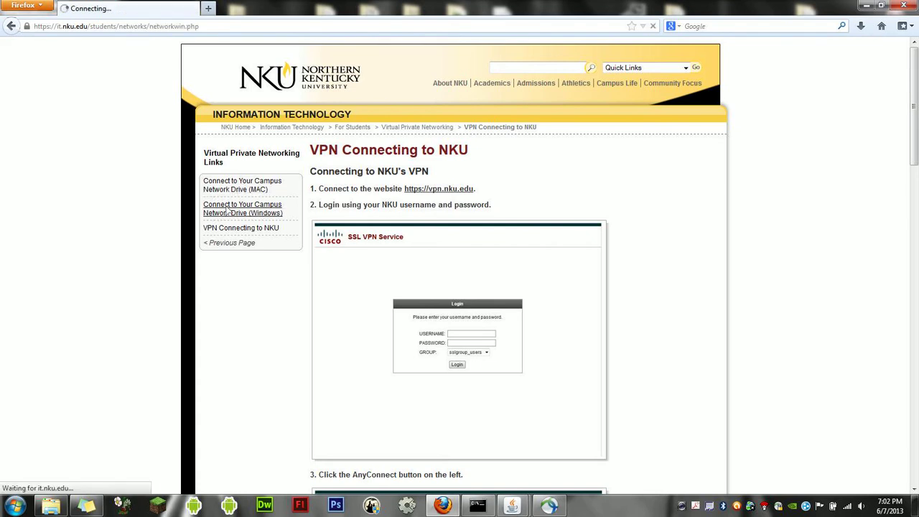
Open the Windows campus network drive page and highlight the student drive paths
left_click(228, 210)
left_click_drag(916, 150, 916, 212)
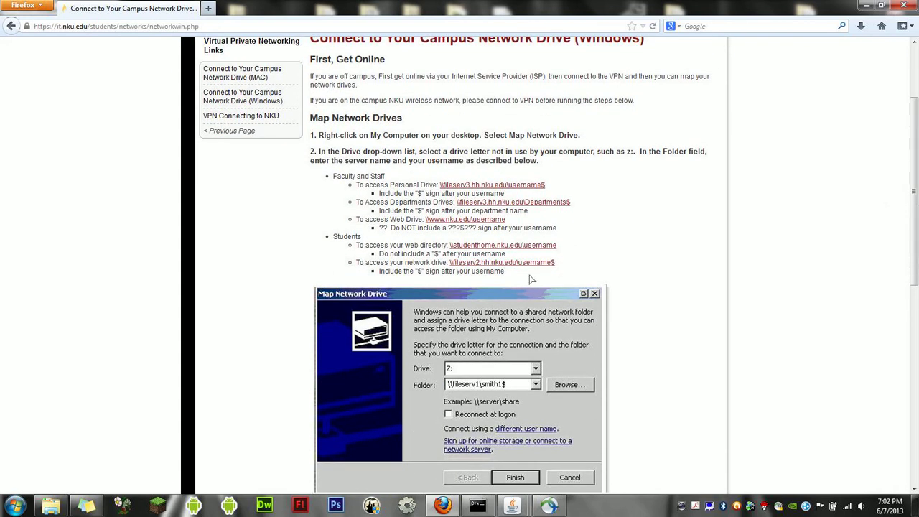
left_click_drag(527, 277, 353, 260)
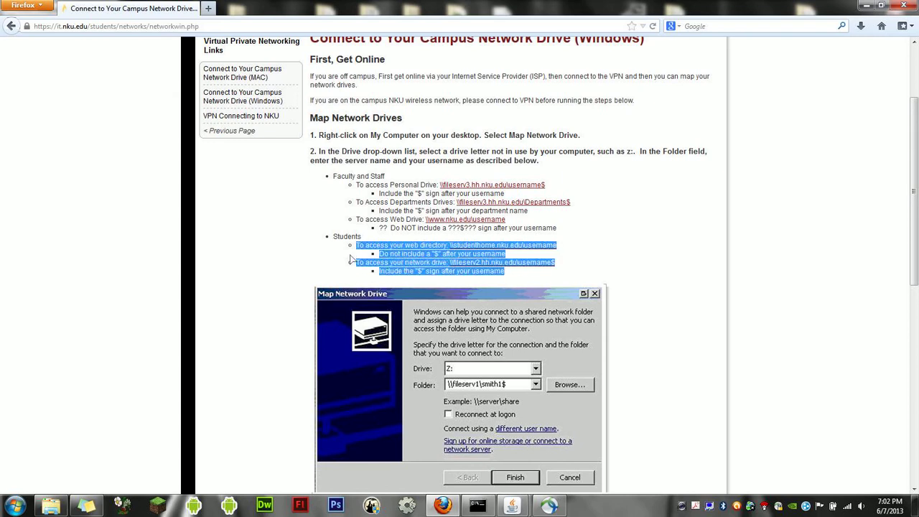
left_click(353, 260)
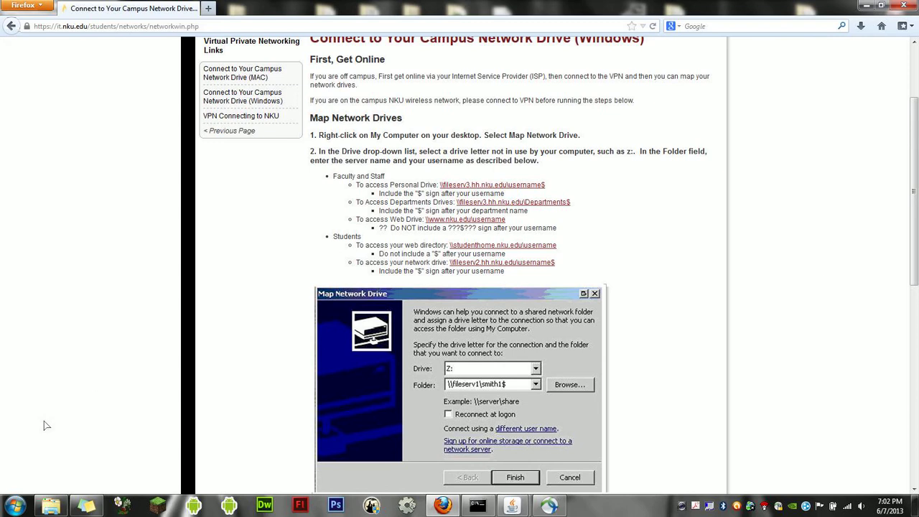
Scroll down and highlight the faculty and staff drive paths
scroll(911, 191, "down", 1)
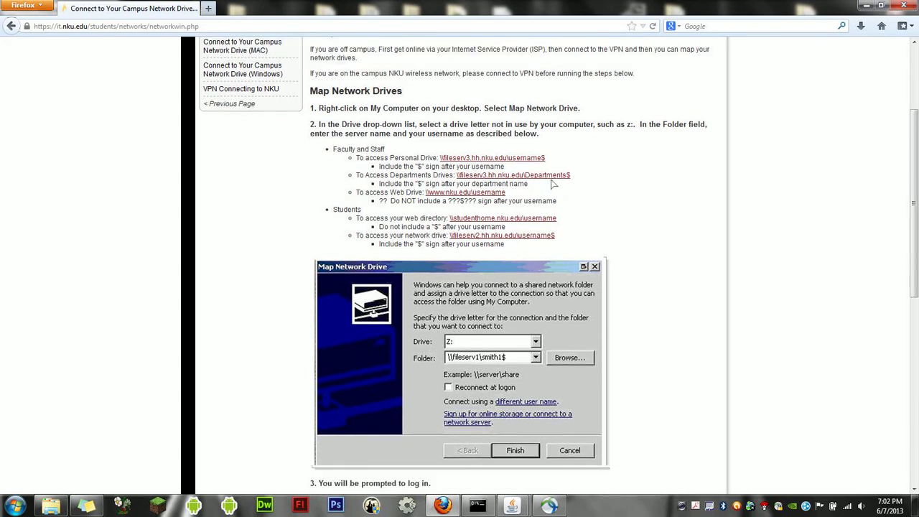
left_click_drag(567, 201, 371, 148)
left_click(371, 148)
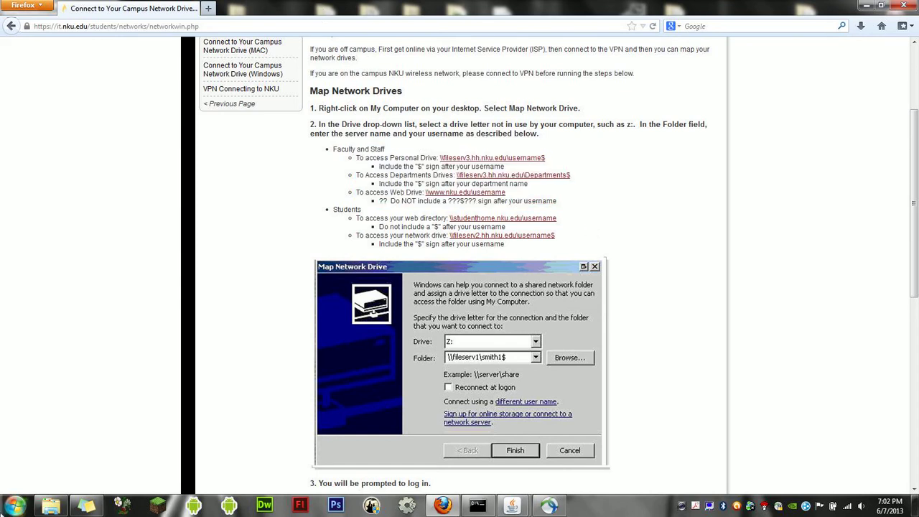
left_click(14, 503)
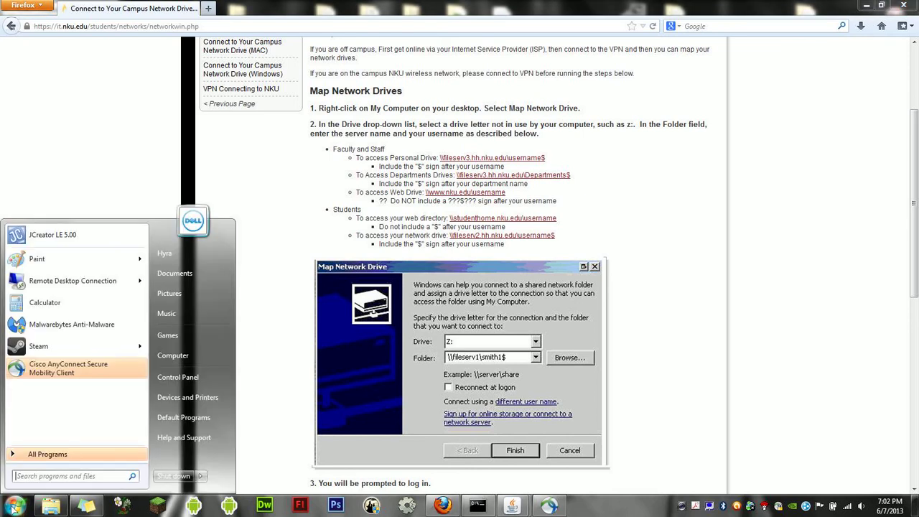
Open Map Network Drive from Computer's context menu, keep drive Z:, and move it left
right_click(197, 355)
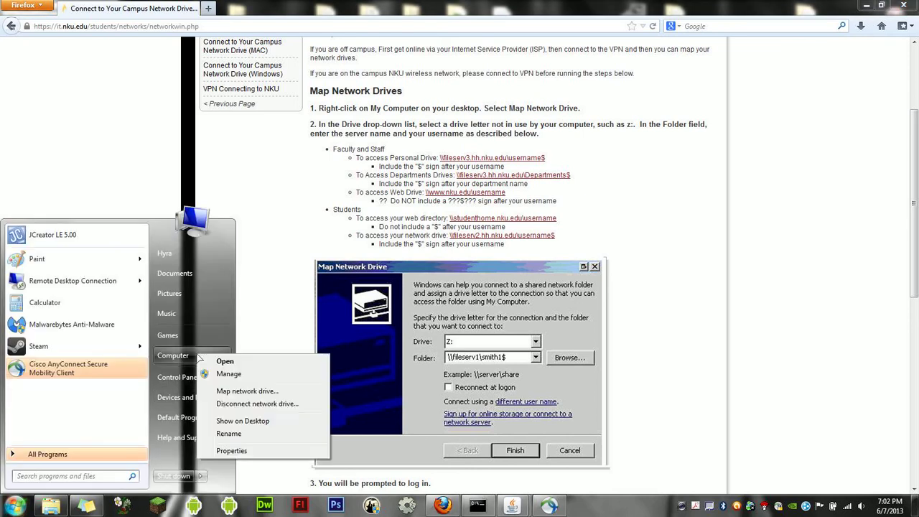
left_click(239, 392)
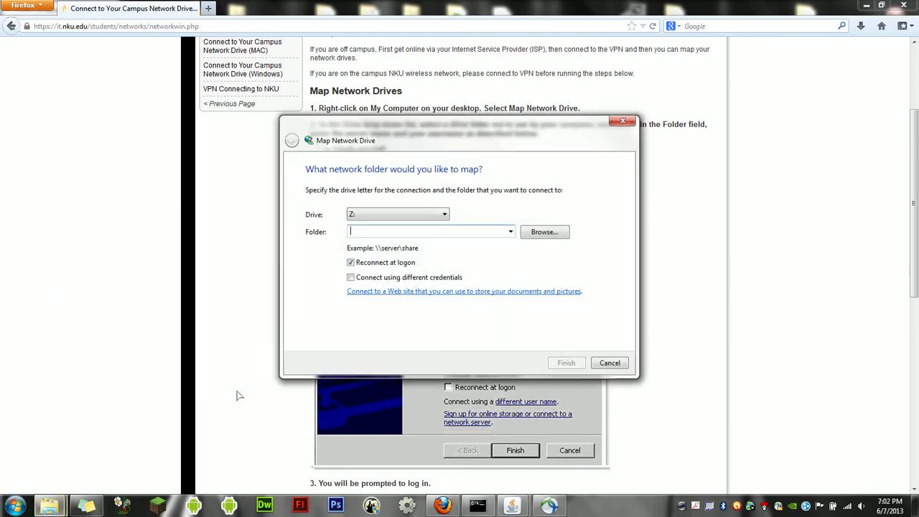
left_click(410, 212)
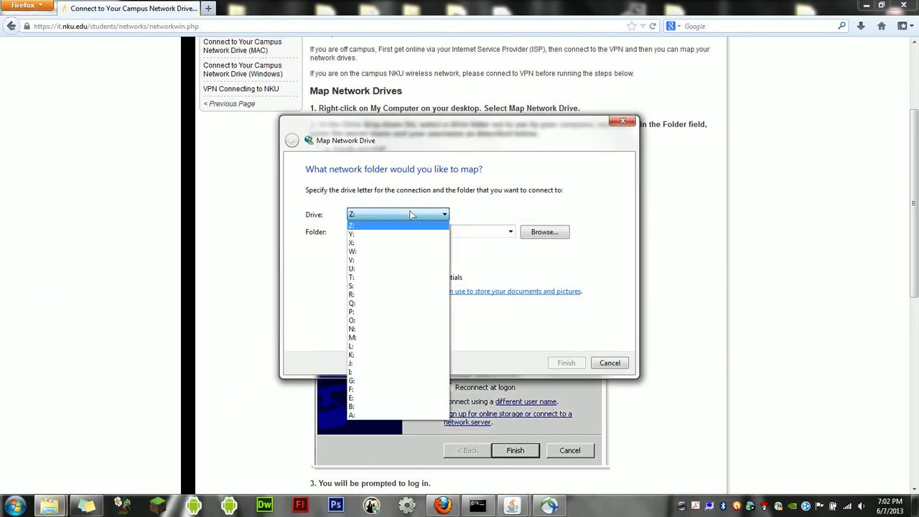
left_click(411, 214)
left_click_drag(412, 122, 164, 112)
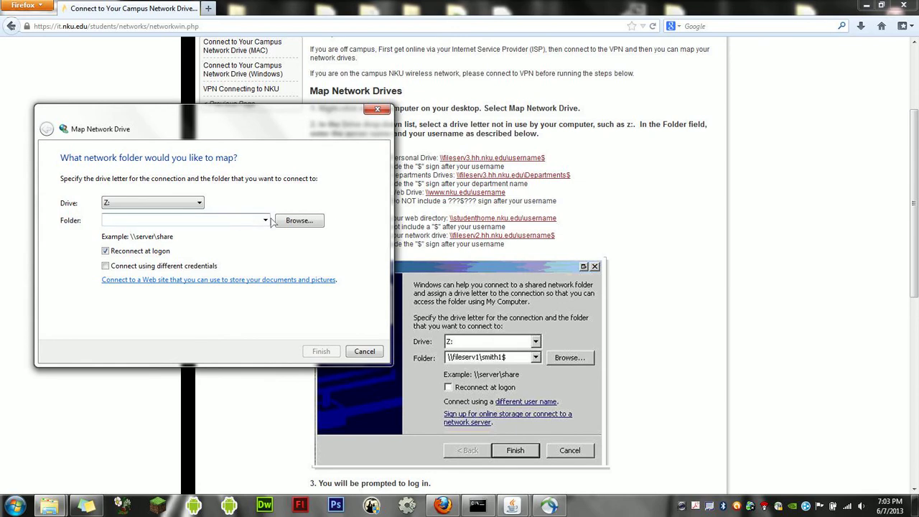
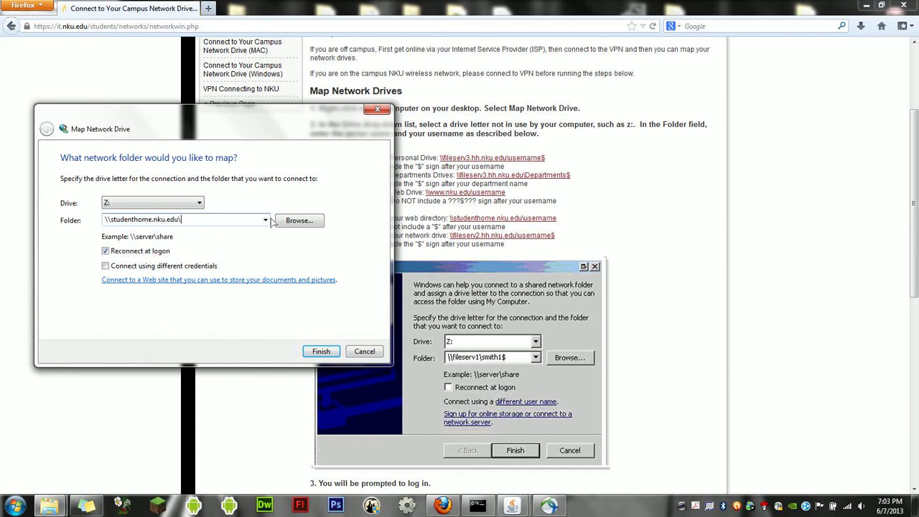
Finish mapping and sign in with the NKU domain account and password, remembering credentials
left_click(320, 351)
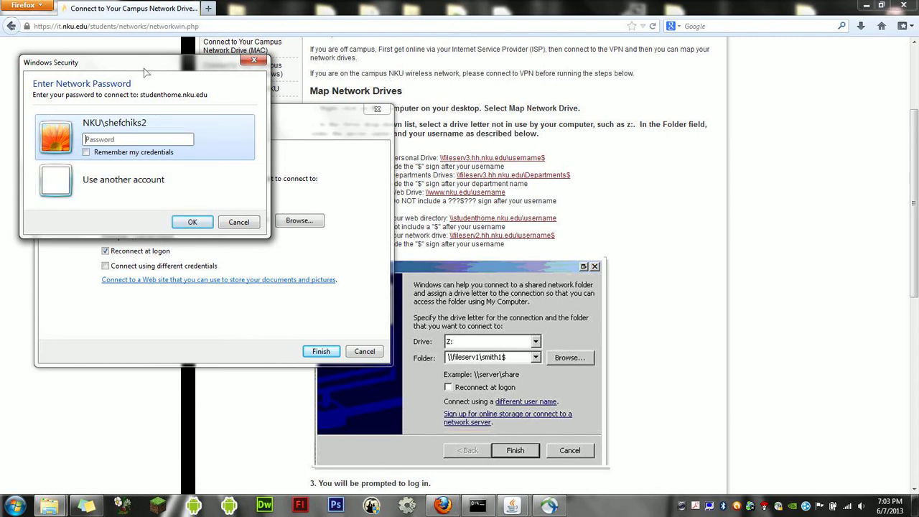
left_click_drag(141, 66, 511, 102)
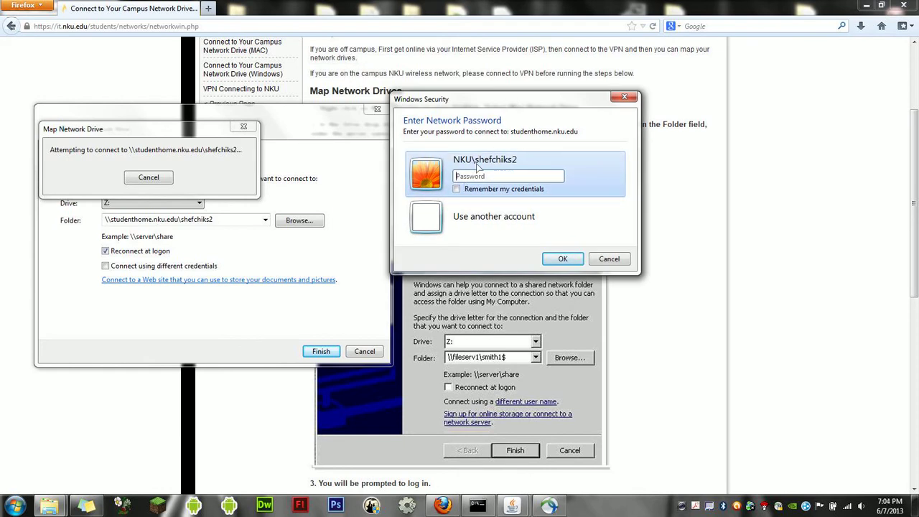
left_click(486, 228)
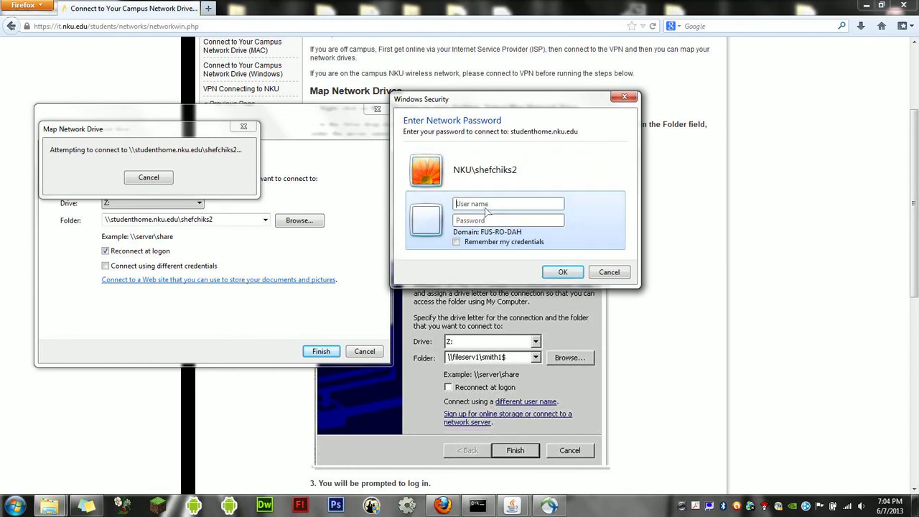
key("Tab")
type("*****")
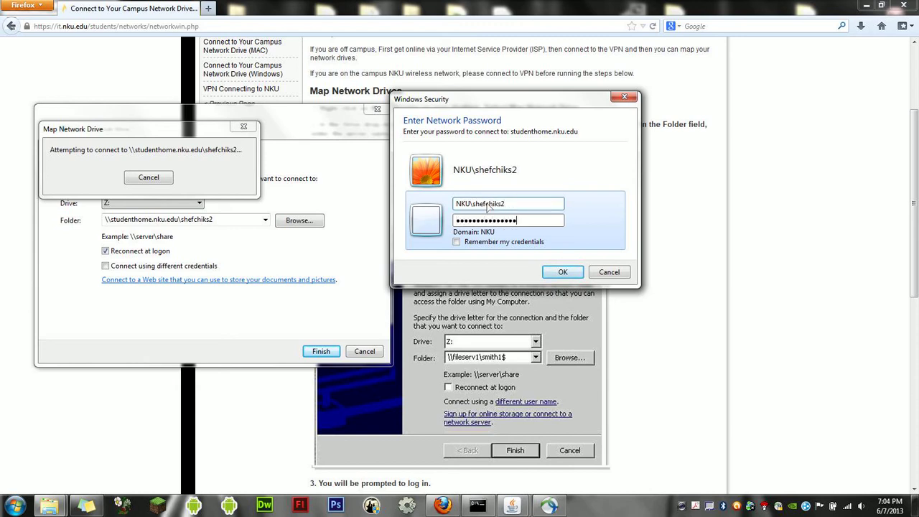
left_click(535, 245)
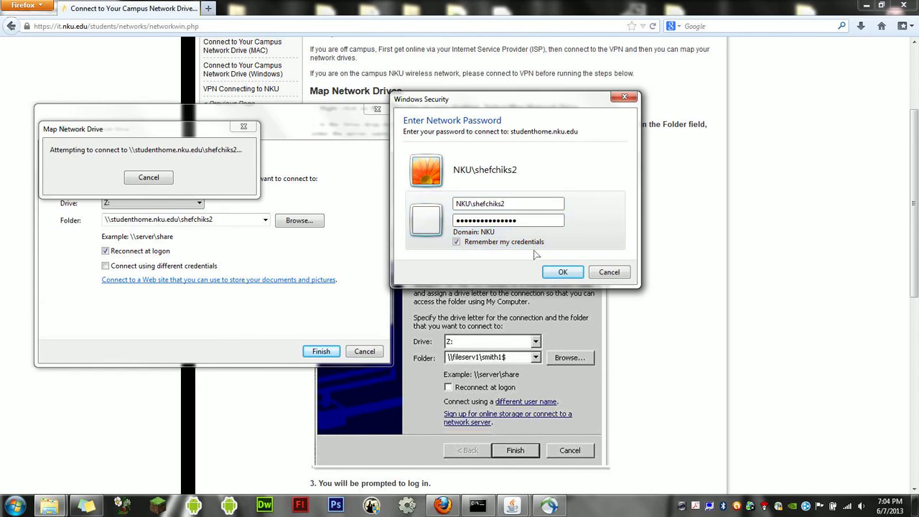
left_click(558, 273)
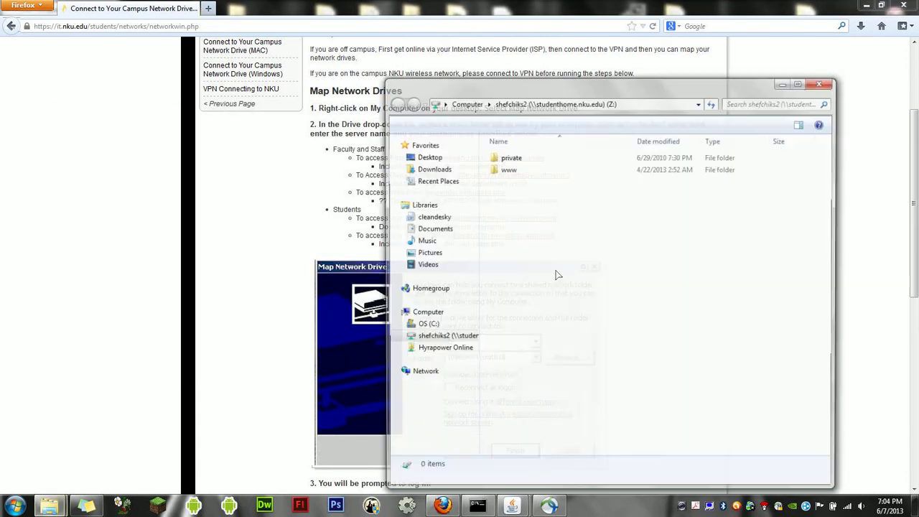
left_click(799, 83)
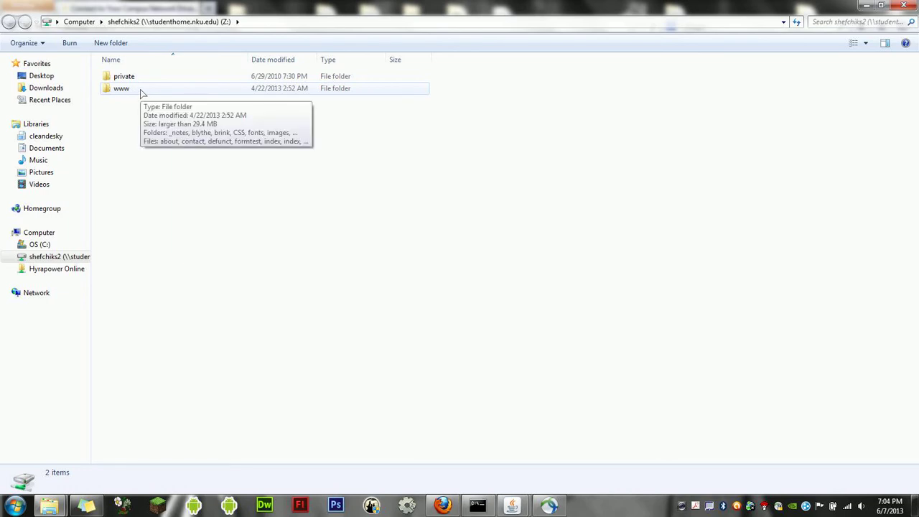
double_click(142, 90)
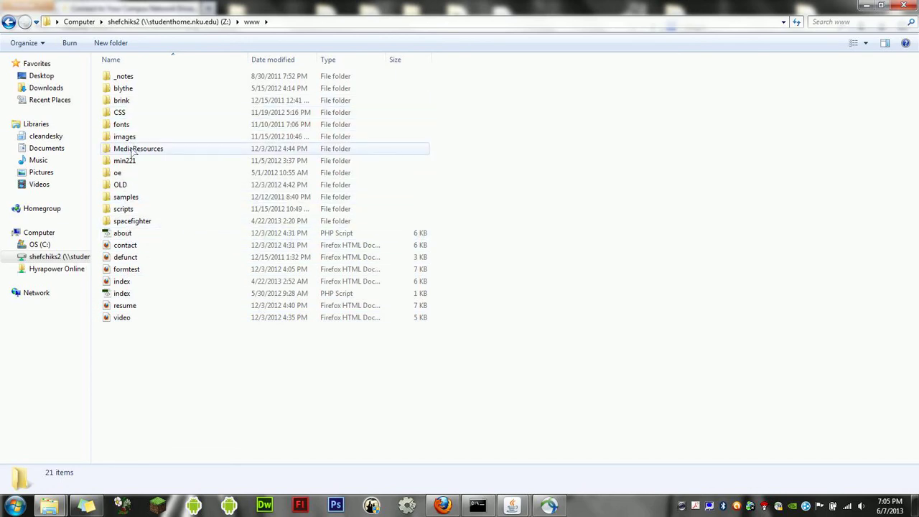
double_click(133, 150)
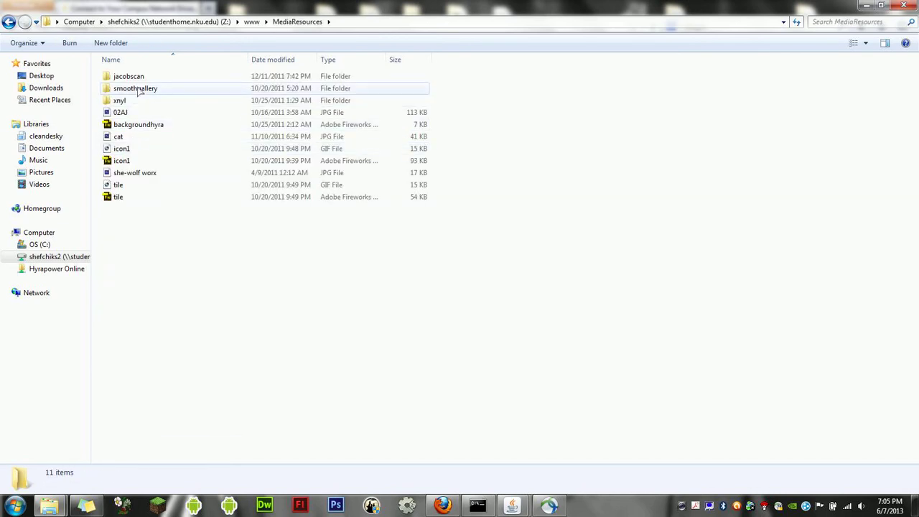
double_click(131, 76)
double_click(143, 77)
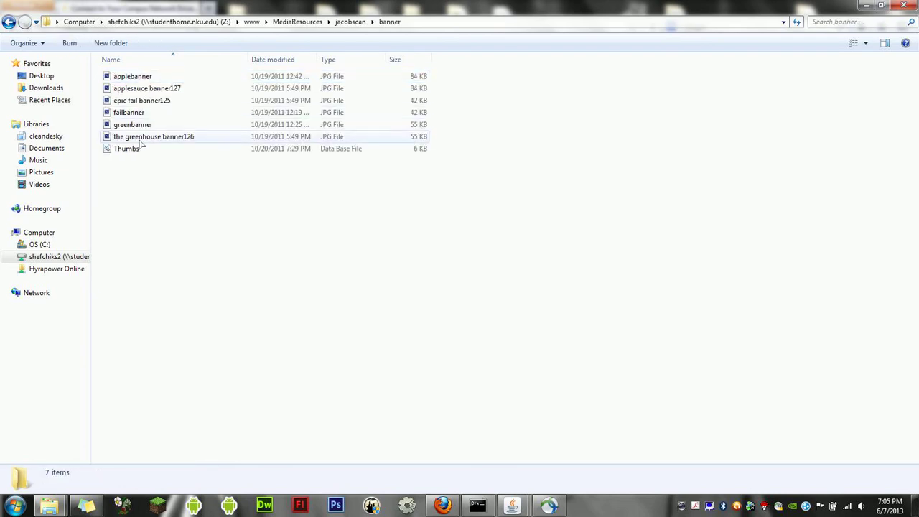
key("BackSpace")
key("BackSpace")
key("BackSpace")
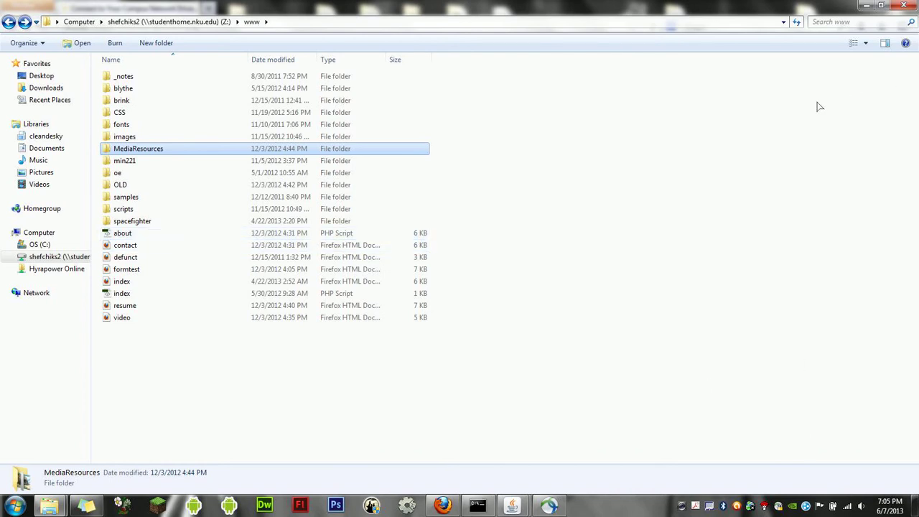
Close the drive window, open NKU's Mac network drive guide, and check AnyConnect's connection status
left_click(904, 6)
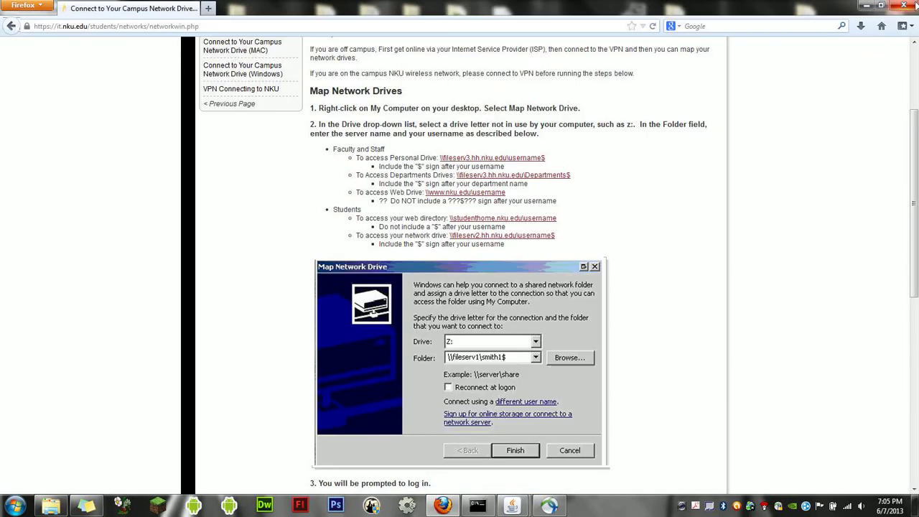
key("alt+Left")
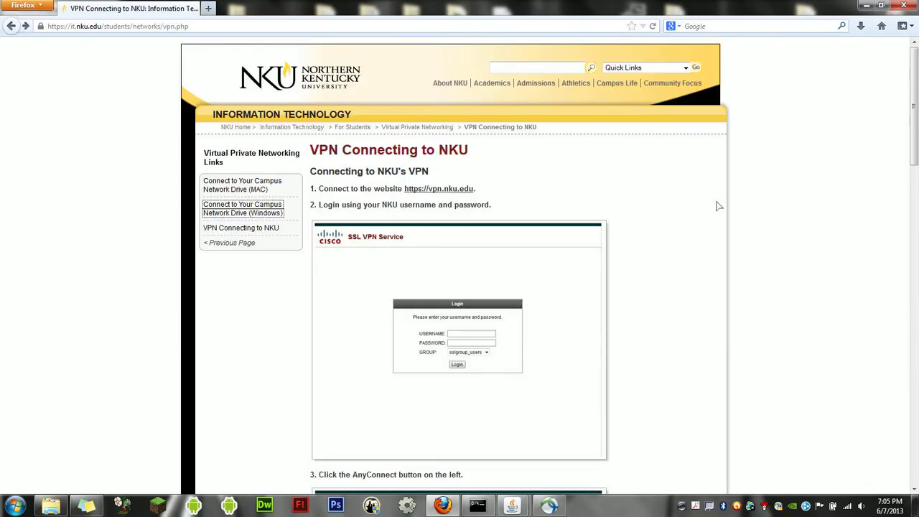
left_click(249, 191)
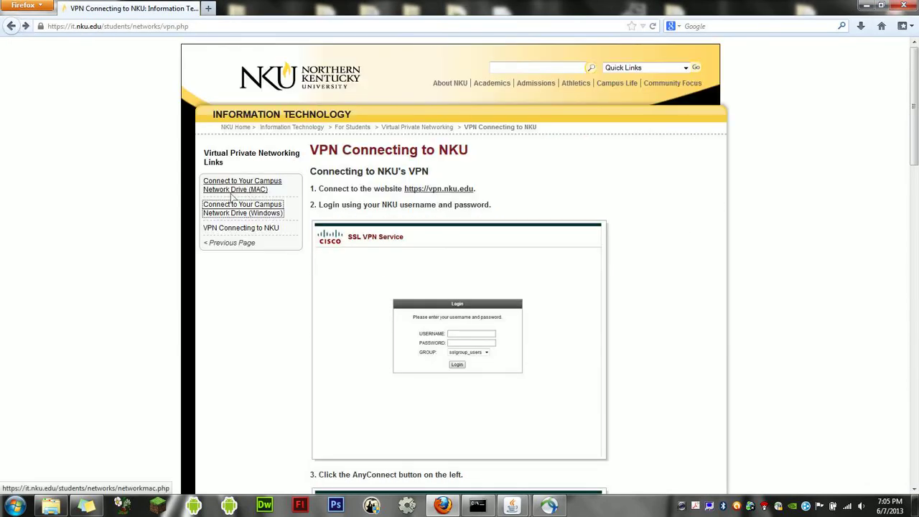
left_click_drag(917, 149, 917, 427)
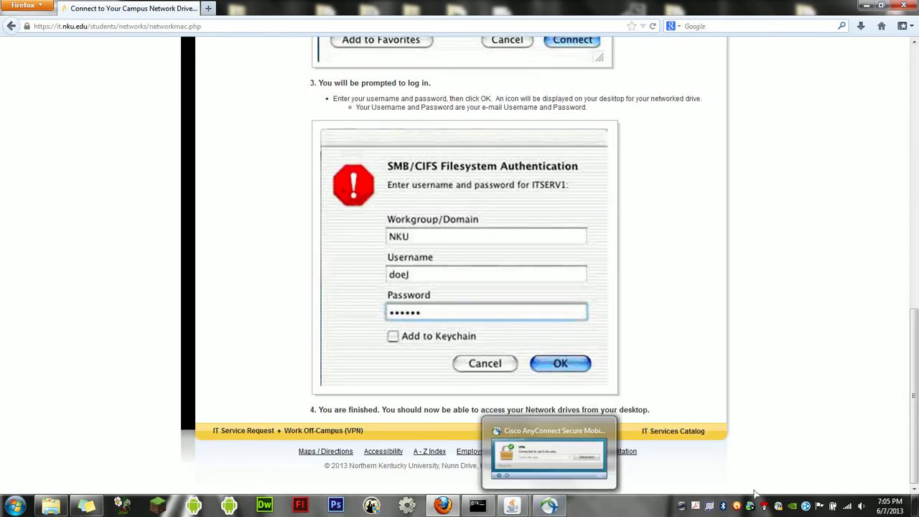
left_click(778, 506)
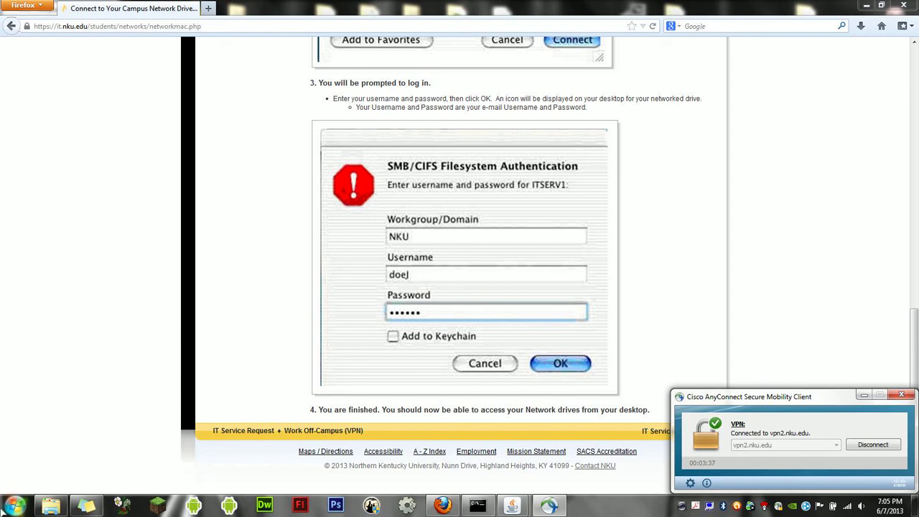
left_click(16, 506)
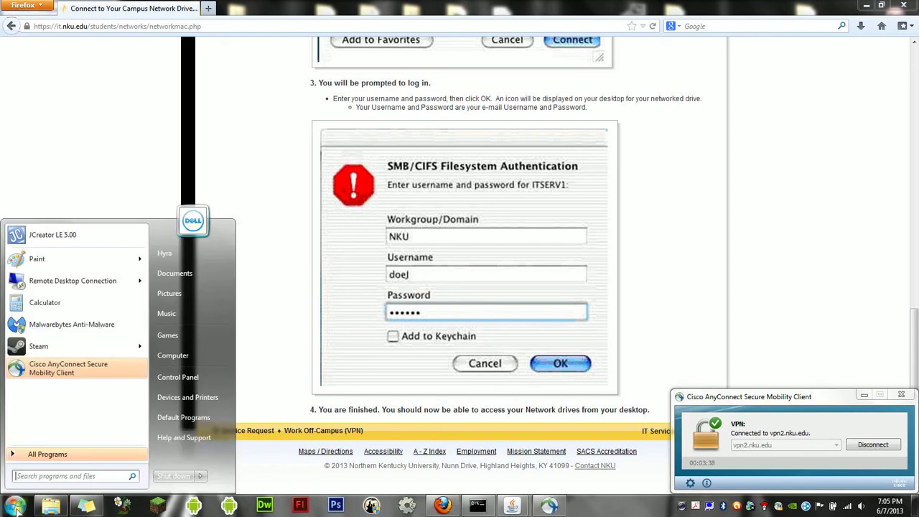
Open drive Z: from Computer, view its www folder, then close the window
left_click(207, 360)
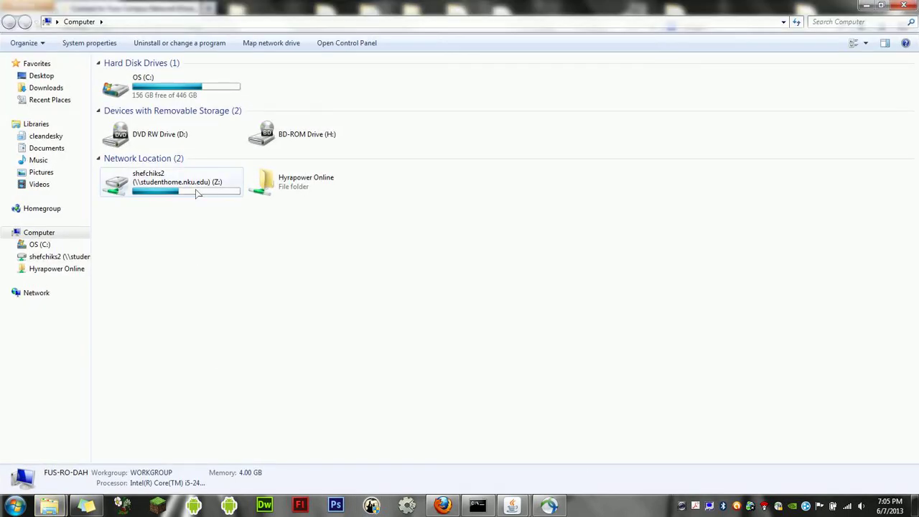
double_click(196, 193)
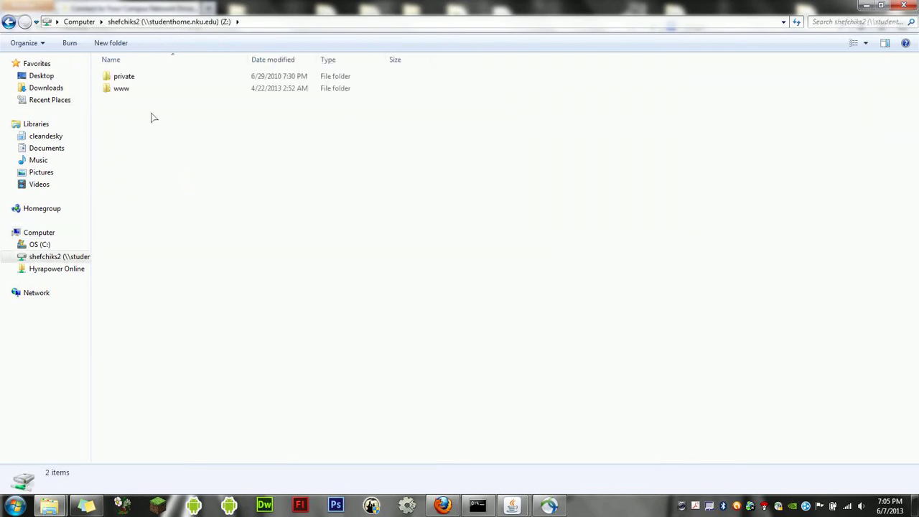
left_click(126, 88)
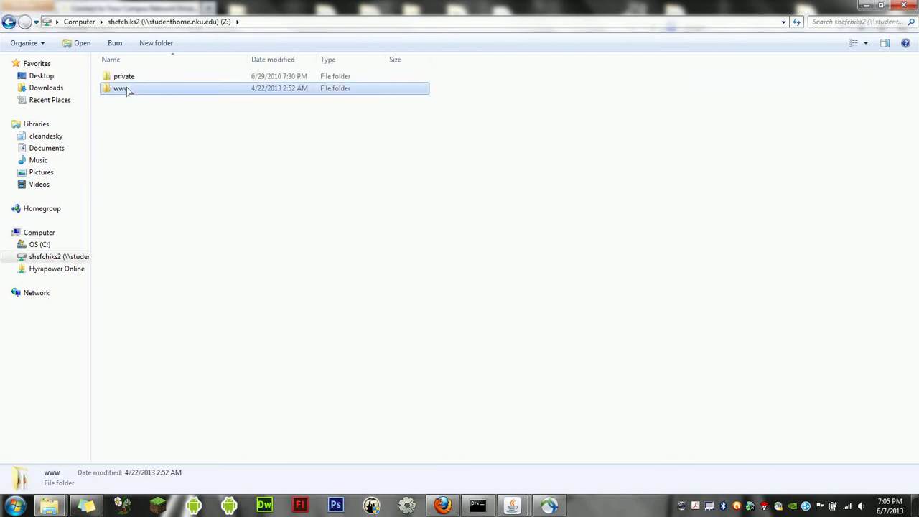
double_click(126, 88)
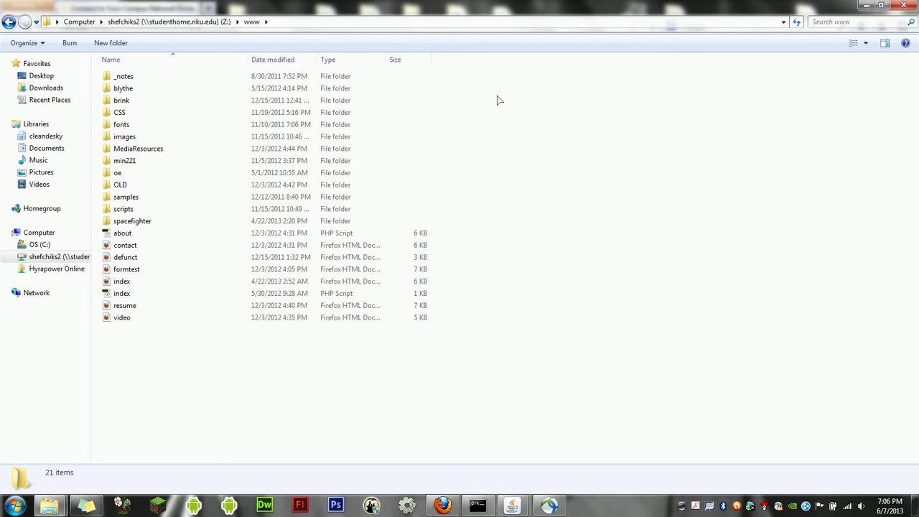
left_click(904, 5)
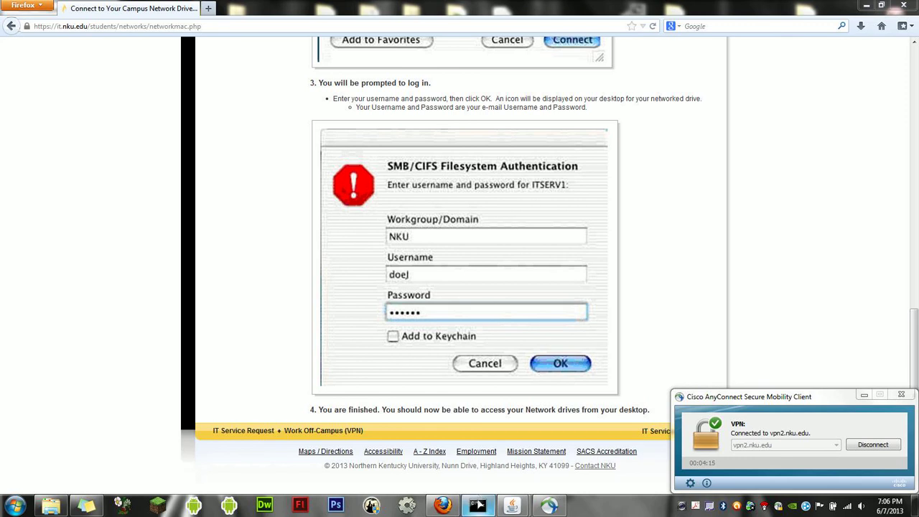
mouse_move(477, 505)
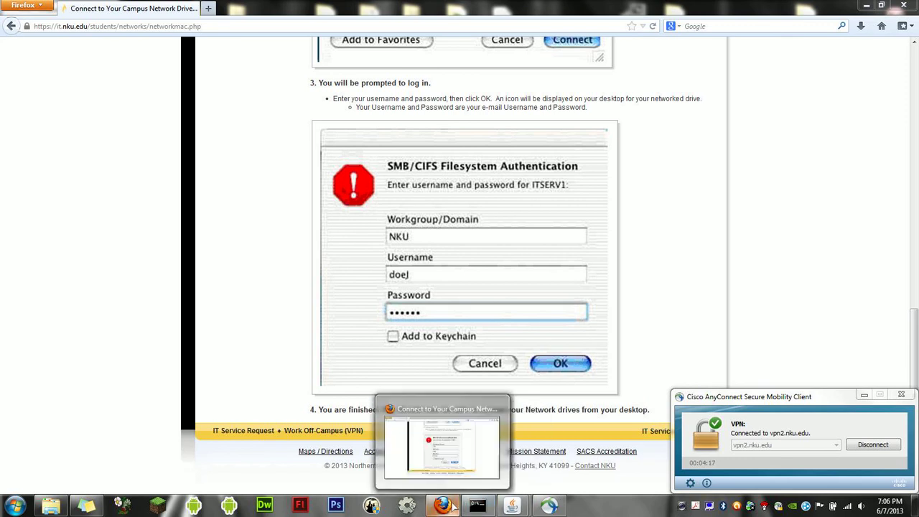
mouse_move(511, 505)
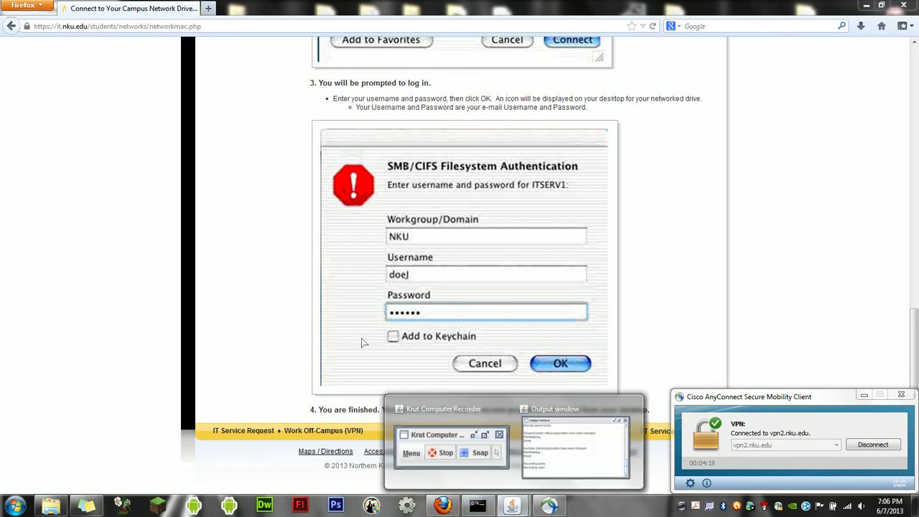
left_click(427, 426)
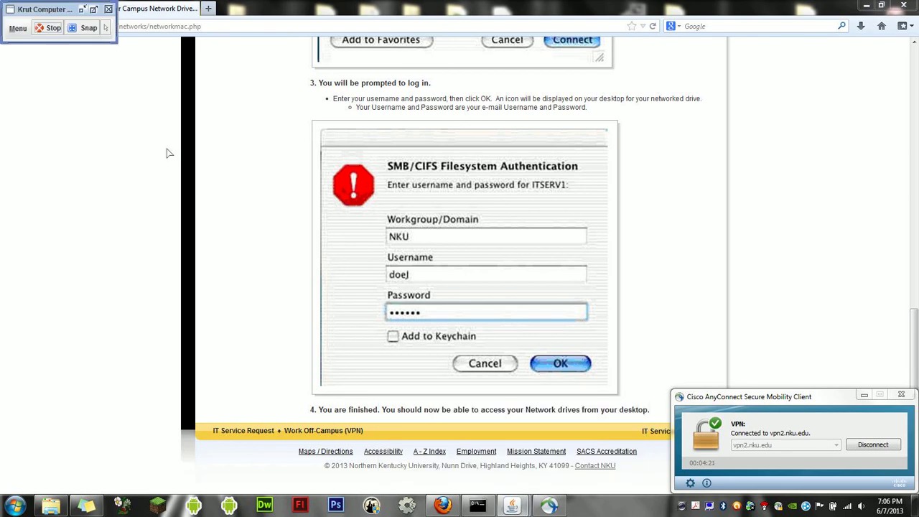